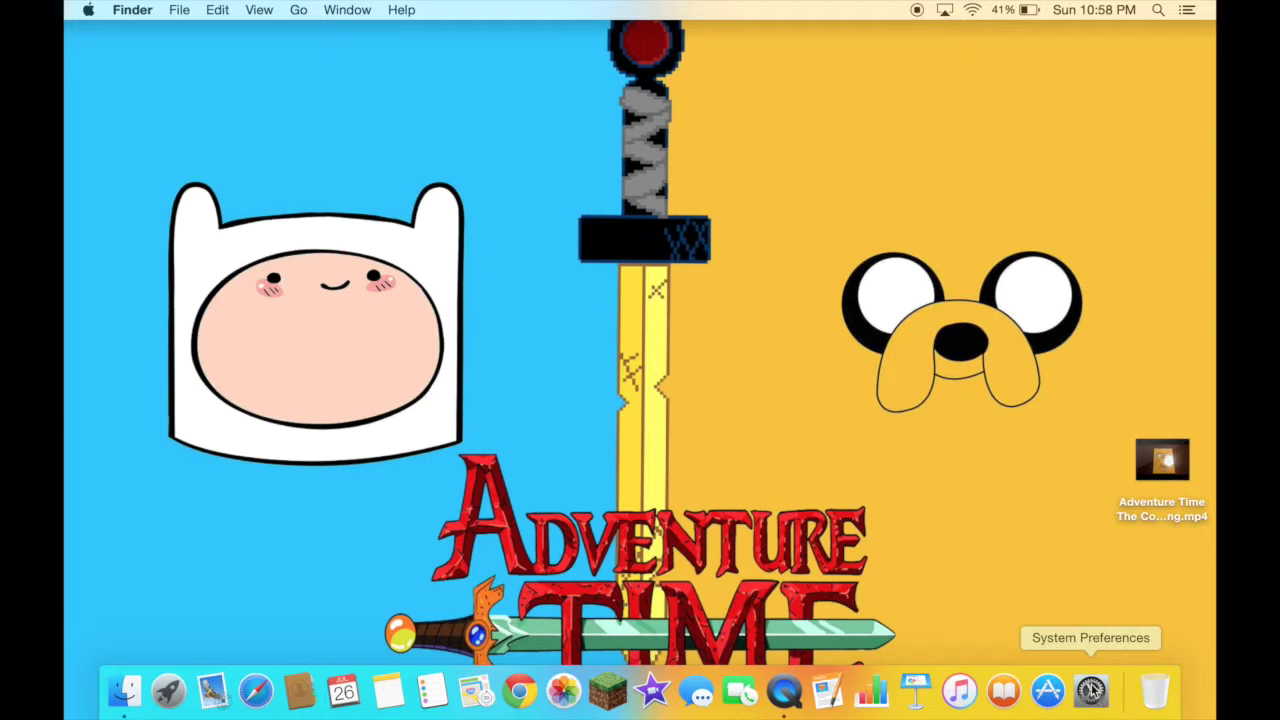
# - Open the Apple menu from the menu bar to reach System Preferences
pyautogui.click(68, 8)
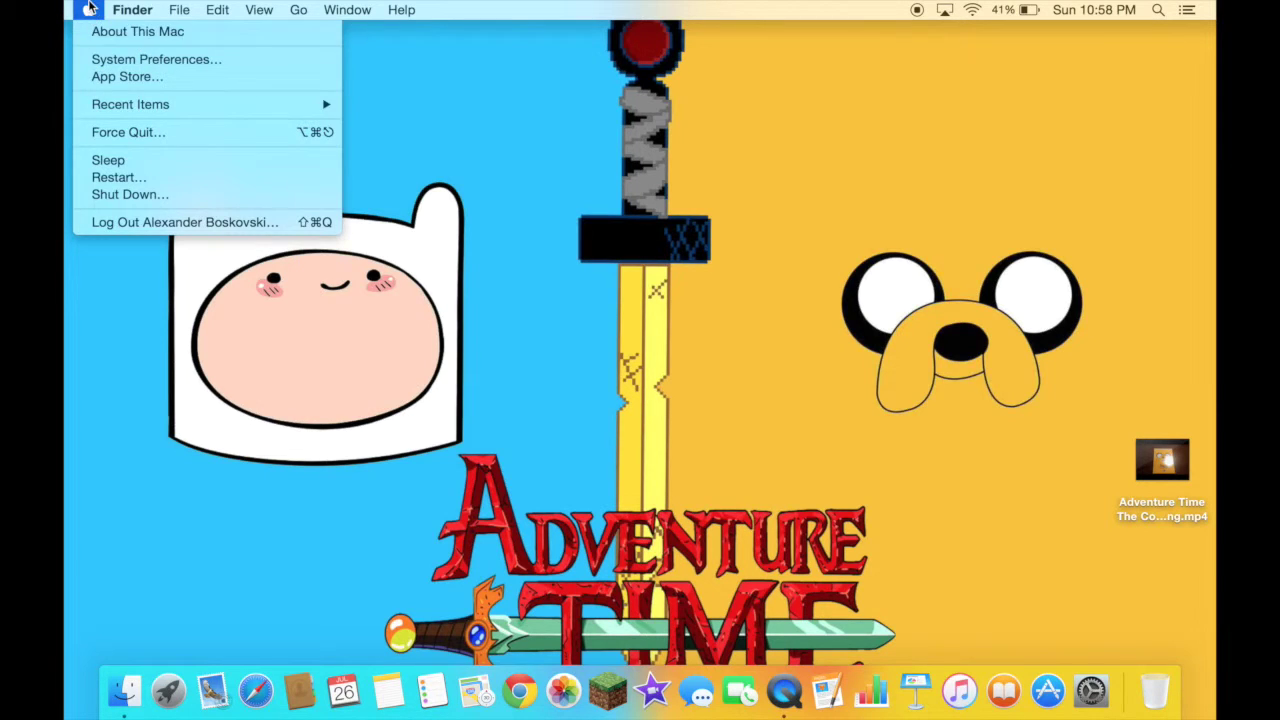
# - Dismiss the Apple menu and launch System Preferences from the Dock
pyautogui.click(89, 9)
pyautogui.click(89, 10)
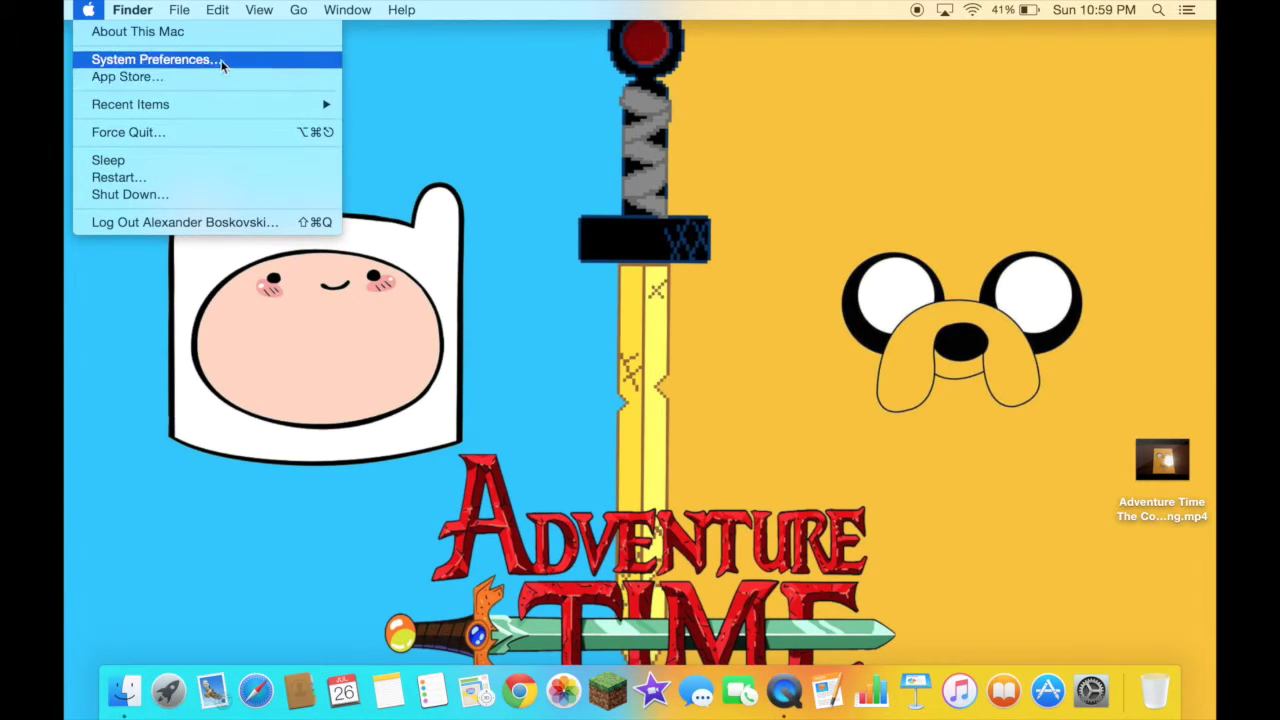
pyautogui.click(484, 99)
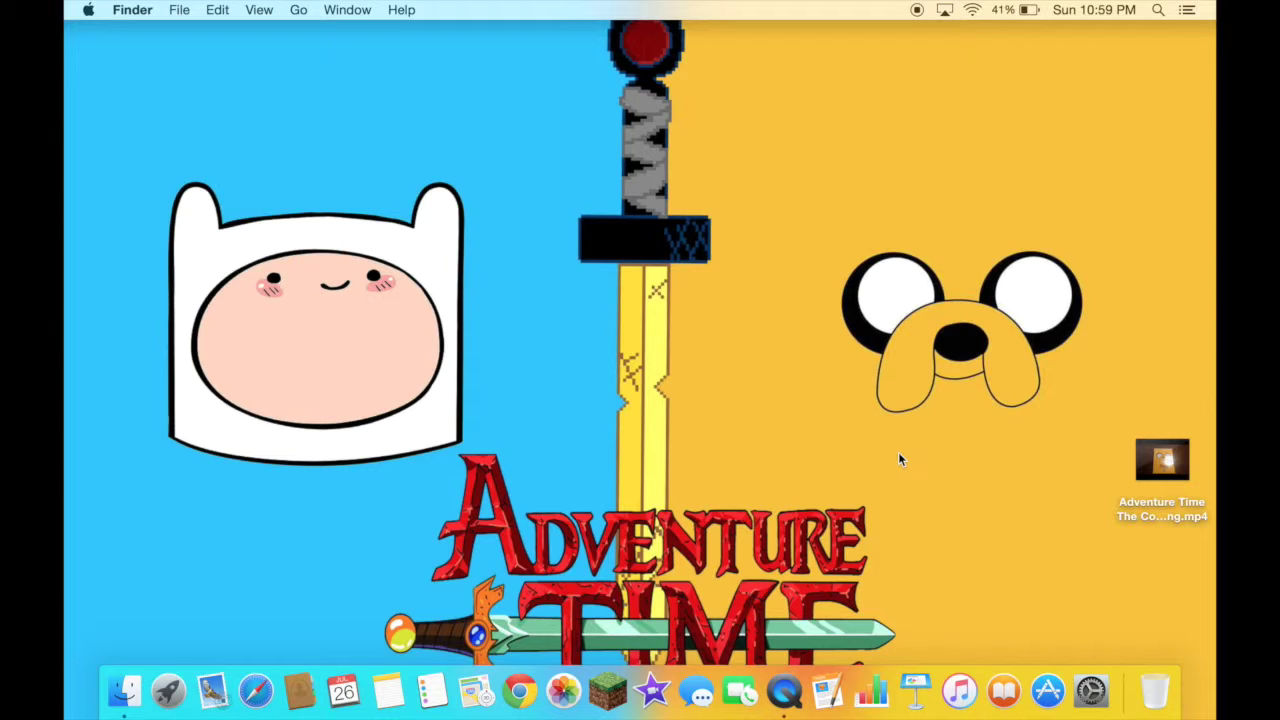
pyautogui.click(1090, 692)
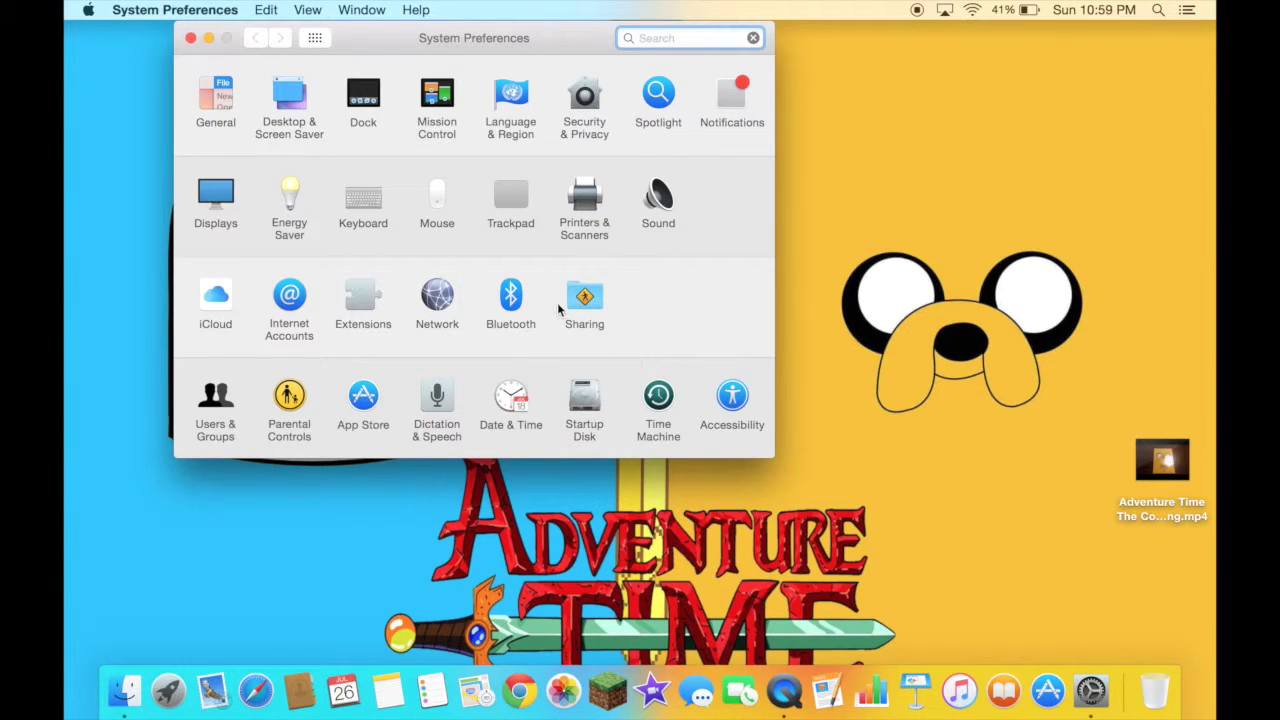
# - In the Mouse pane, set the right mouse button to Secondary Button
pyautogui.click(434, 197)
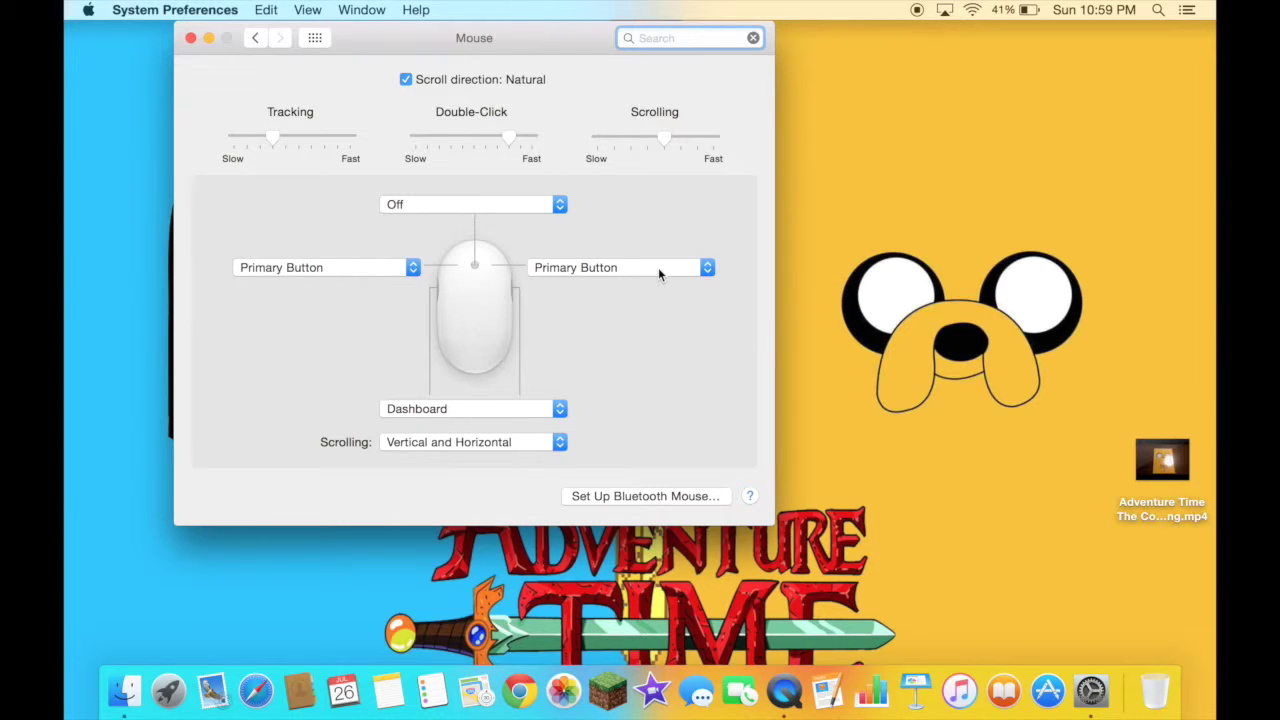
pyautogui.click(658, 272)
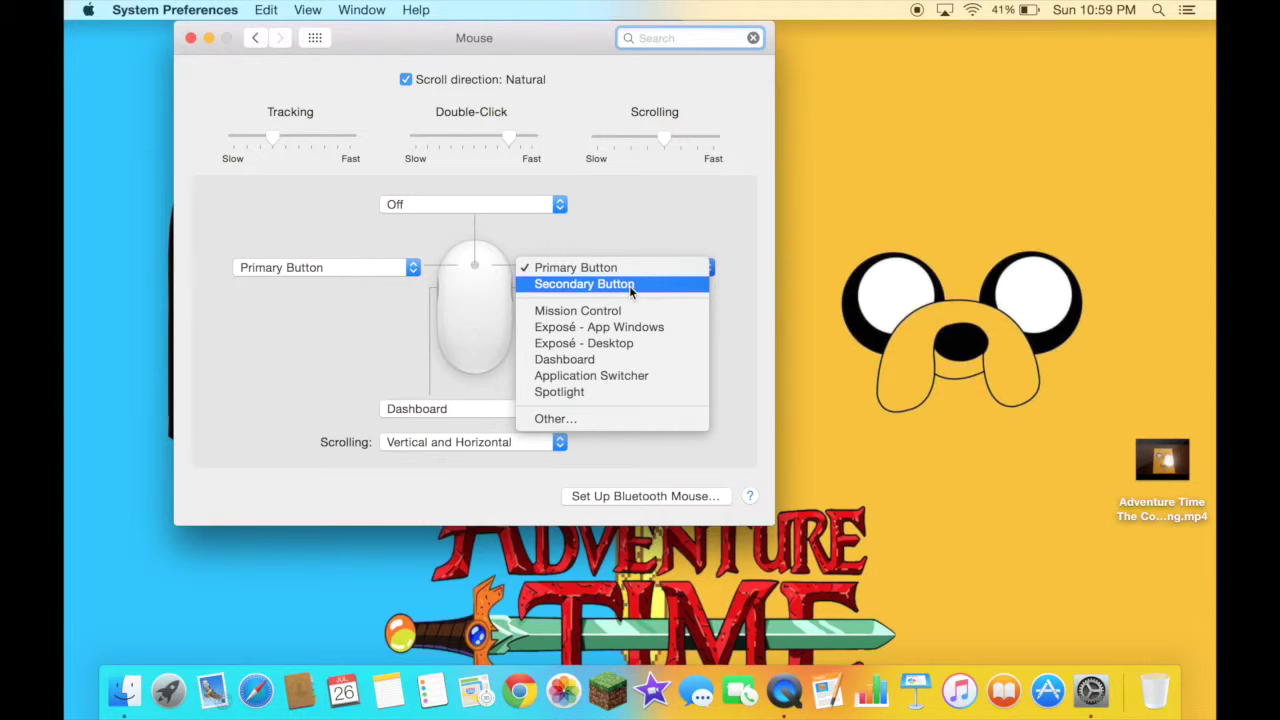
pyautogui.click(631, 286)
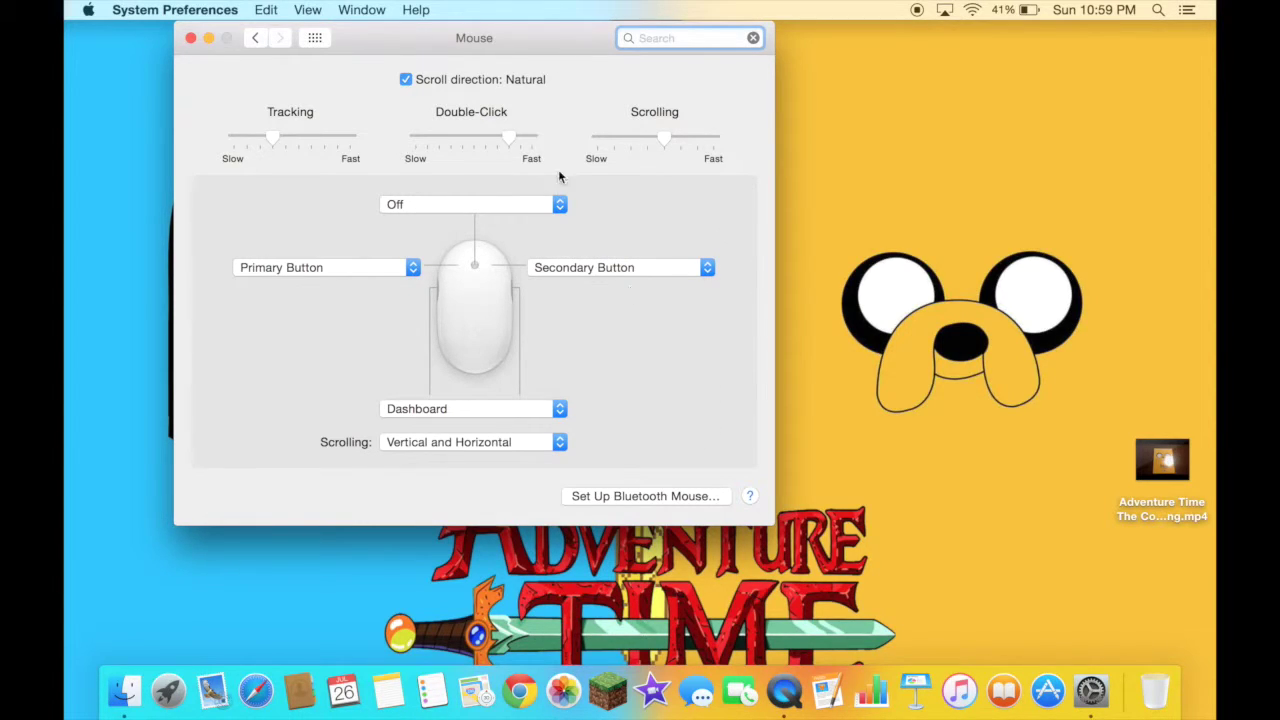
pyautogui.click(182, 12)
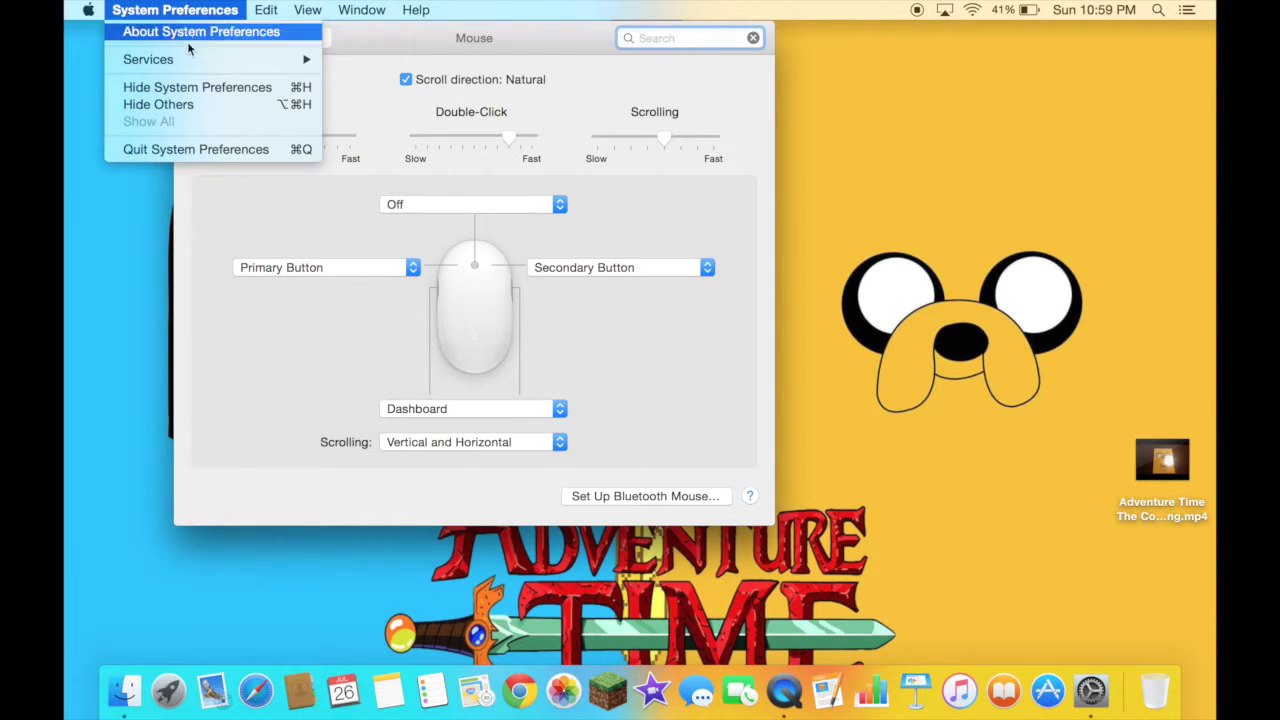
# - Quit System Preferences and test the desktop right-click shortcut menu twice
pyautogui.click(215, 150)
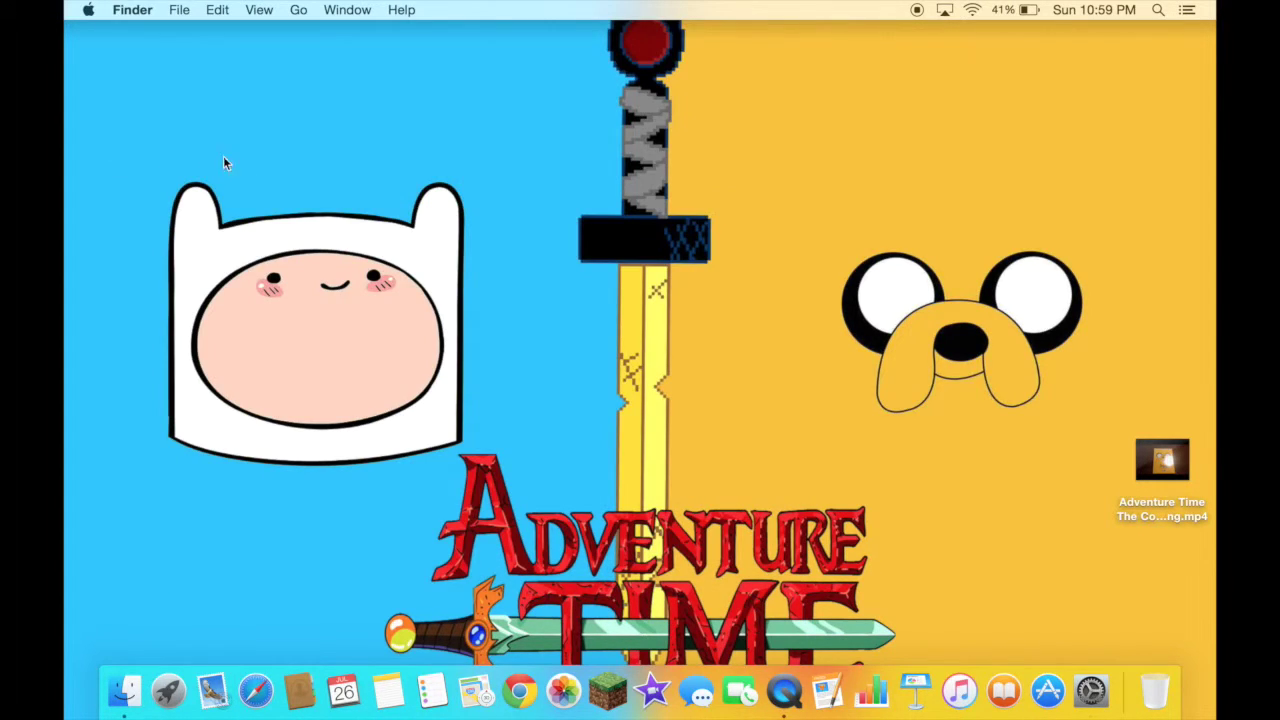
pyautogui.rightClick(432, 165)
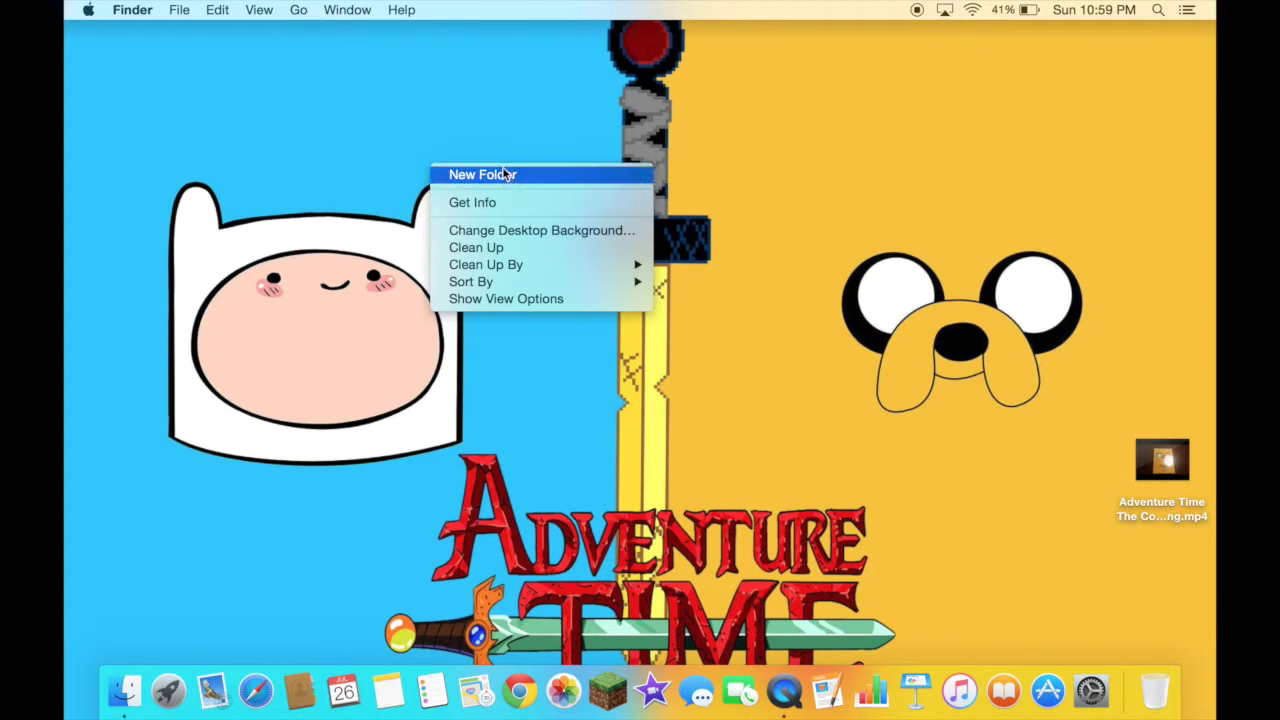
pyautogui.click(491, 127)
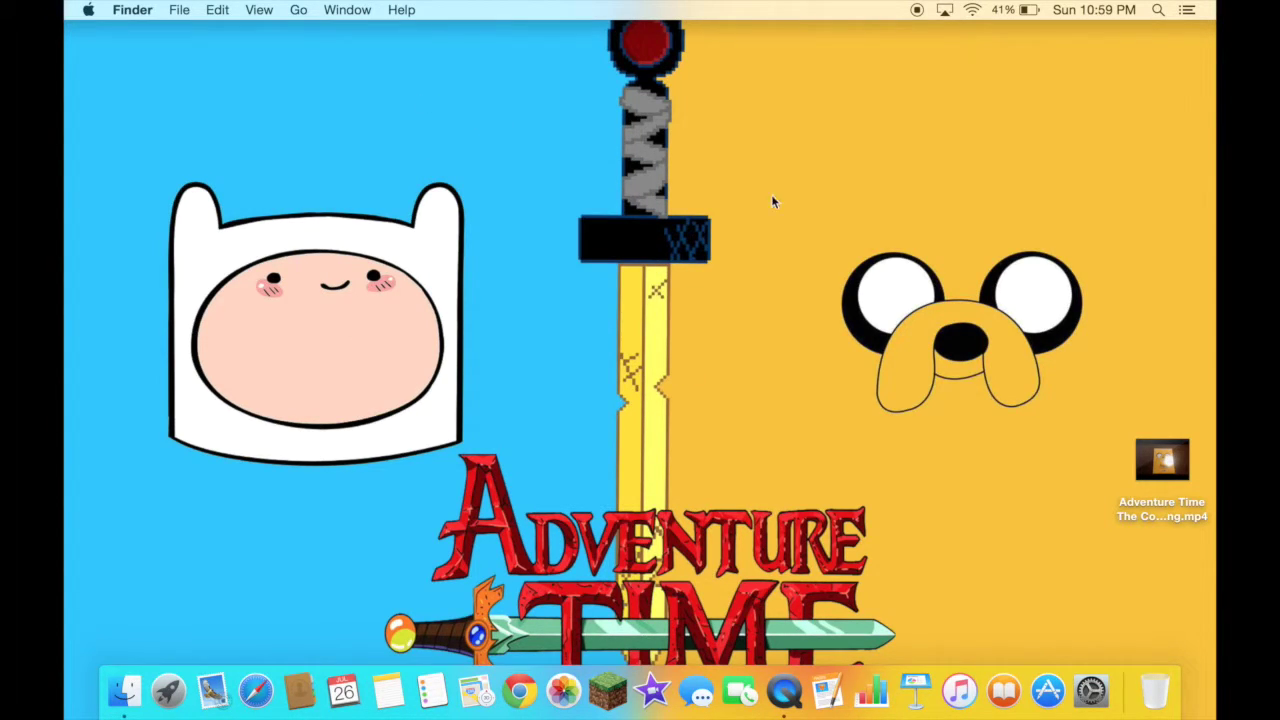
pyautogui.rightClick(279, 408)
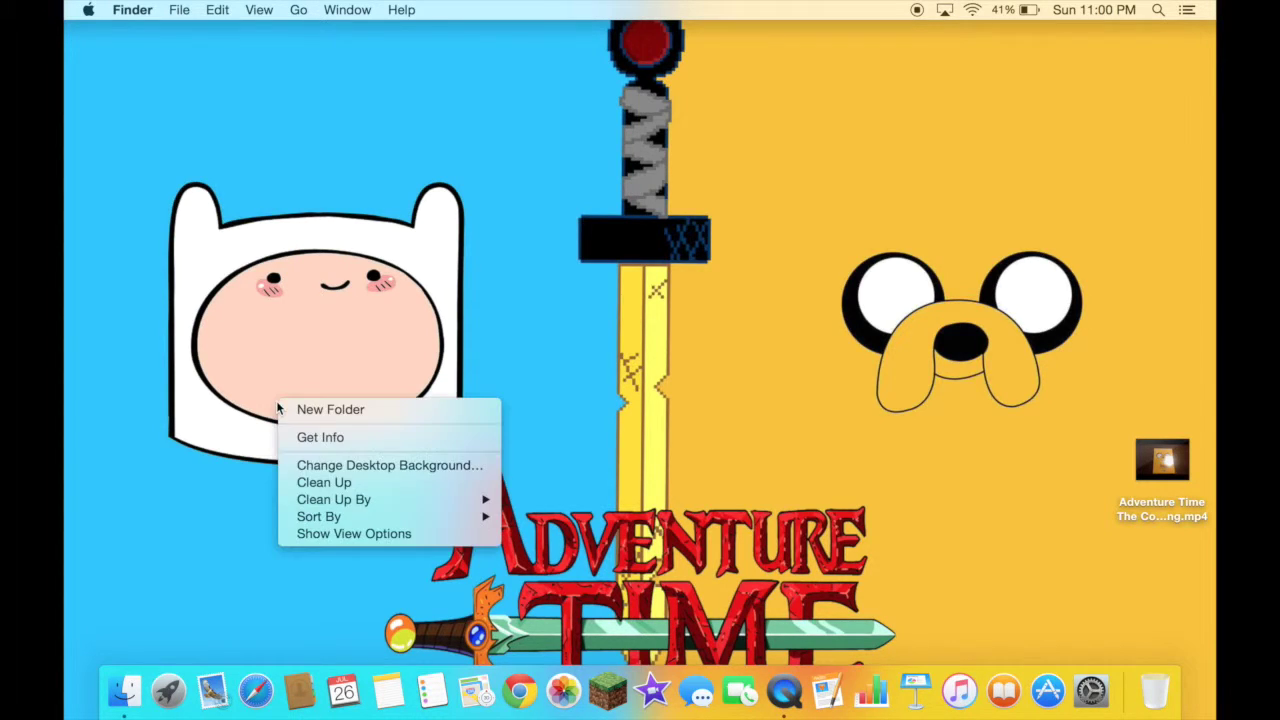
pyautogui.click(332, 360)
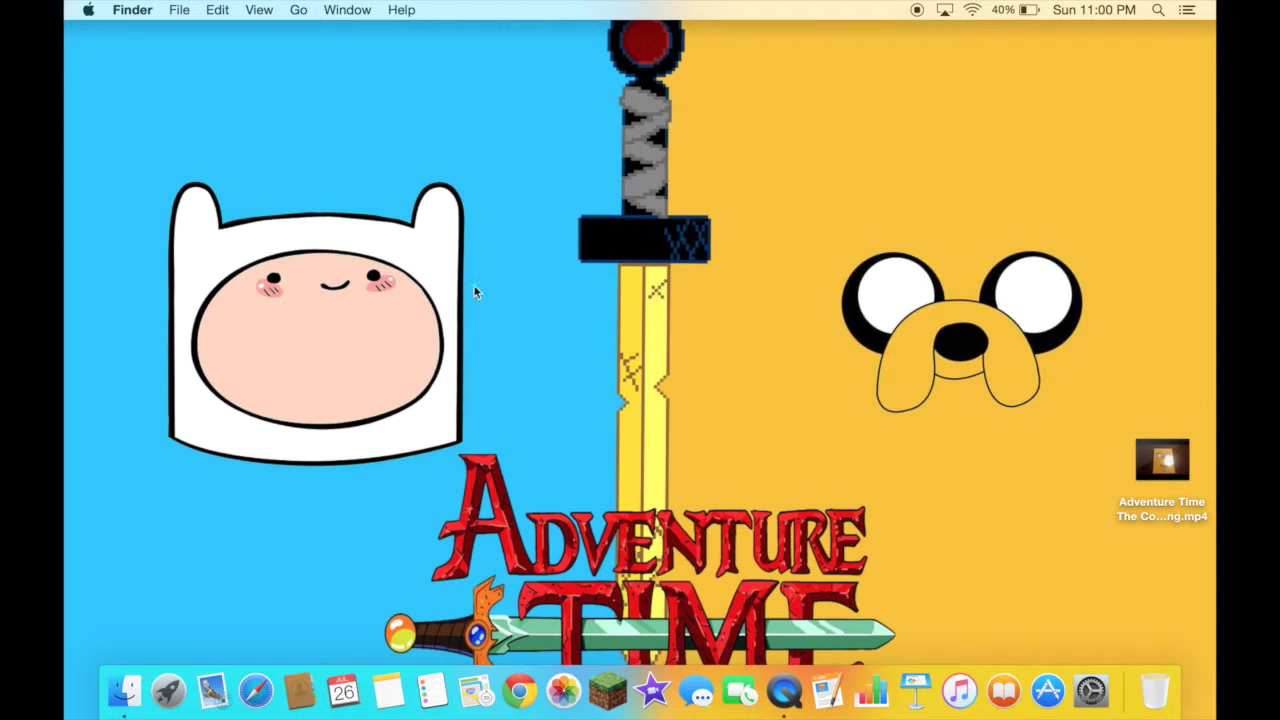
# - Right-click the desktop again to show the New Folder / Get Info shortcut menu
pyautogui.rightClick(504, 177)
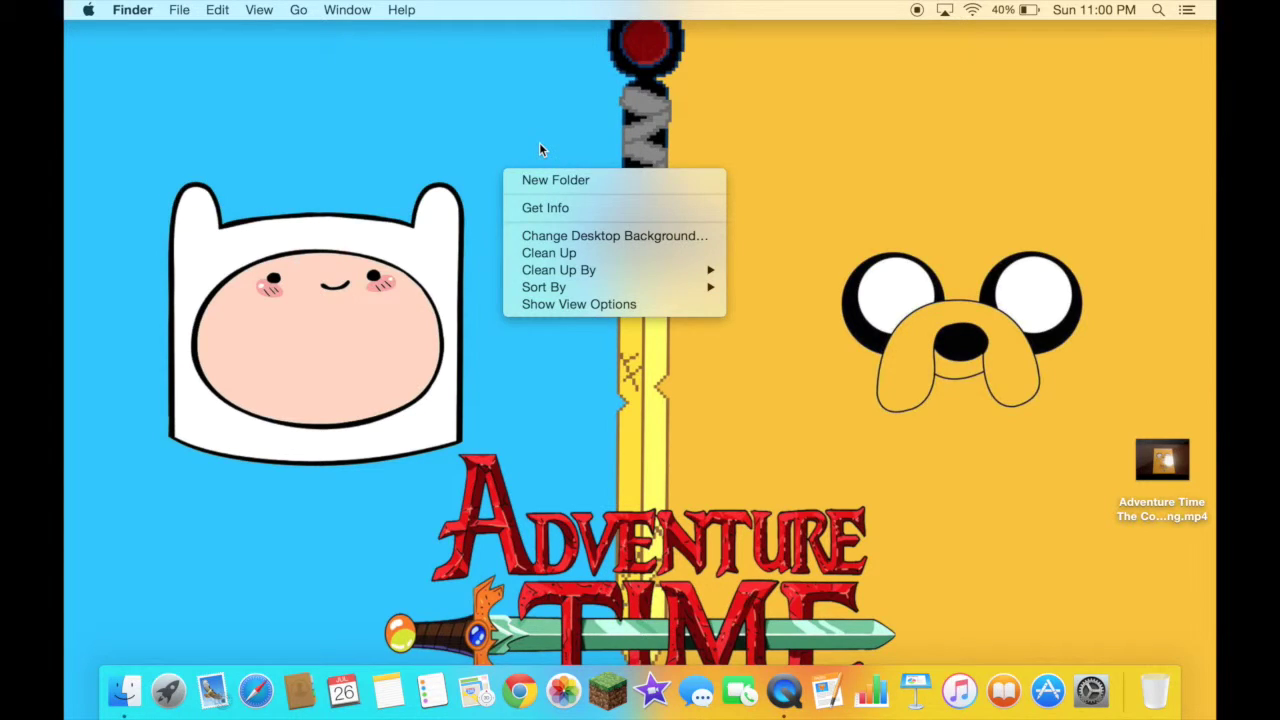
pyautogui.click(539, 144)
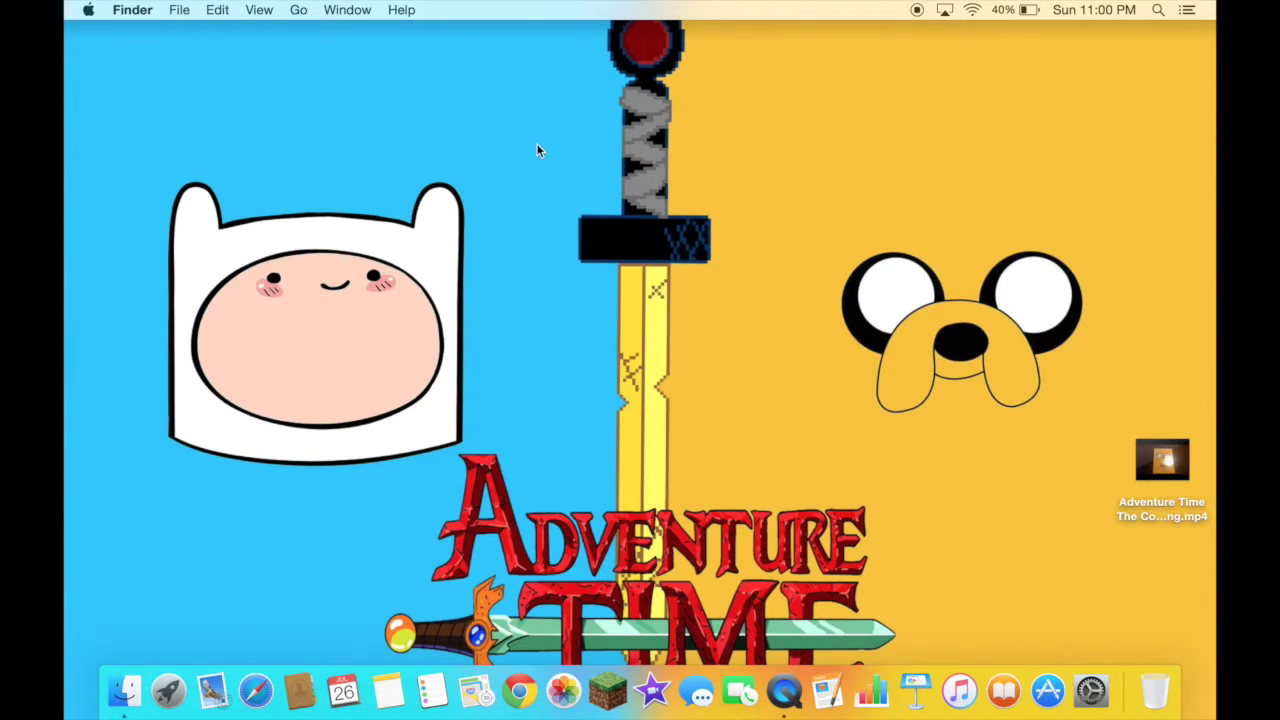